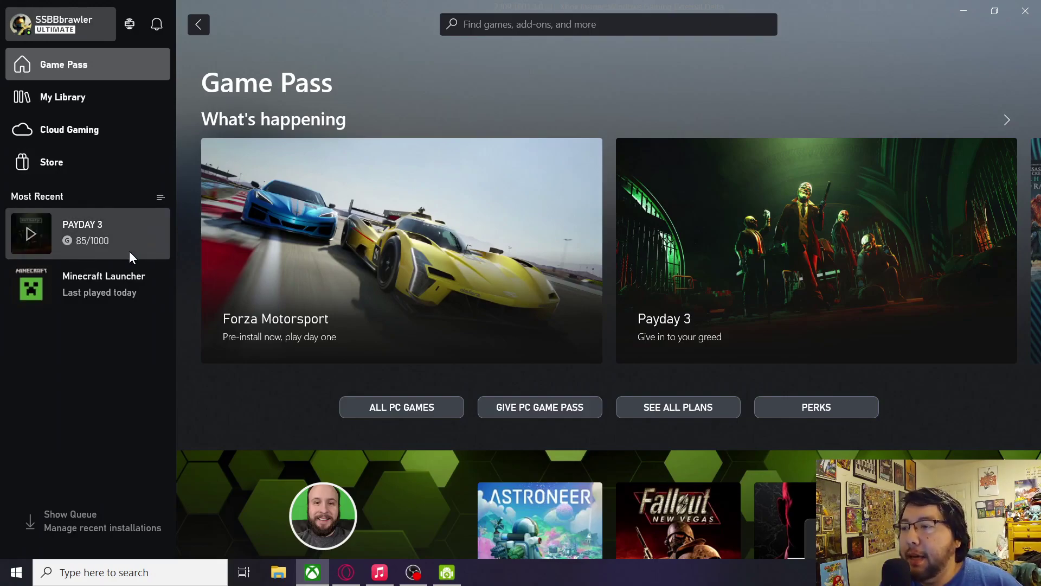
Step: Open Payday 3's Manage > Files page and its D:\XboxGames install folder in File Explorer
{"action": "right_click", "coordinate": [130, 251]}
{"action": "left_click", "coordinate": [73, 330]}
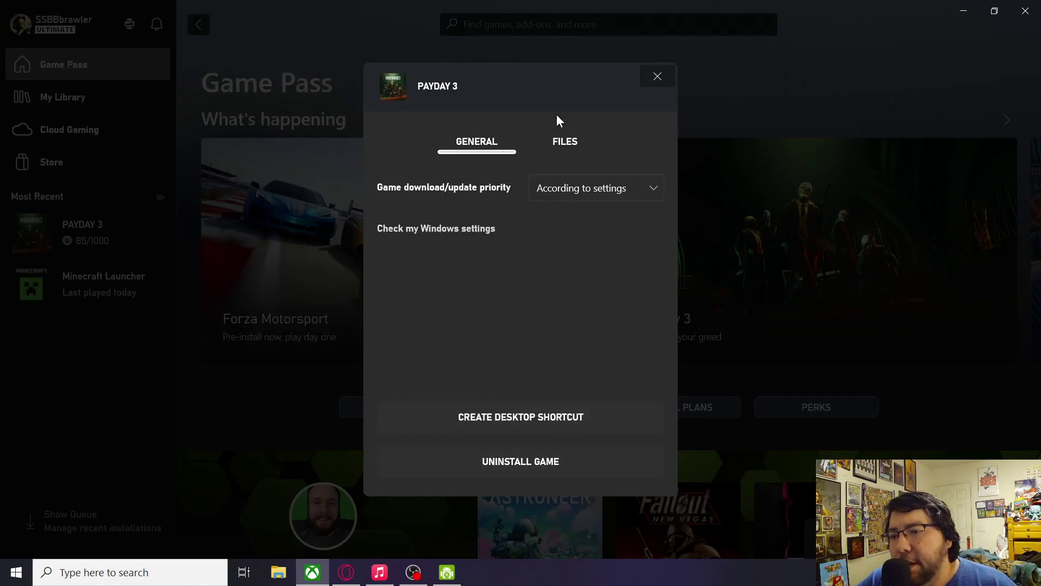
{"action": "left_click", "coordinate": [558, 141]}
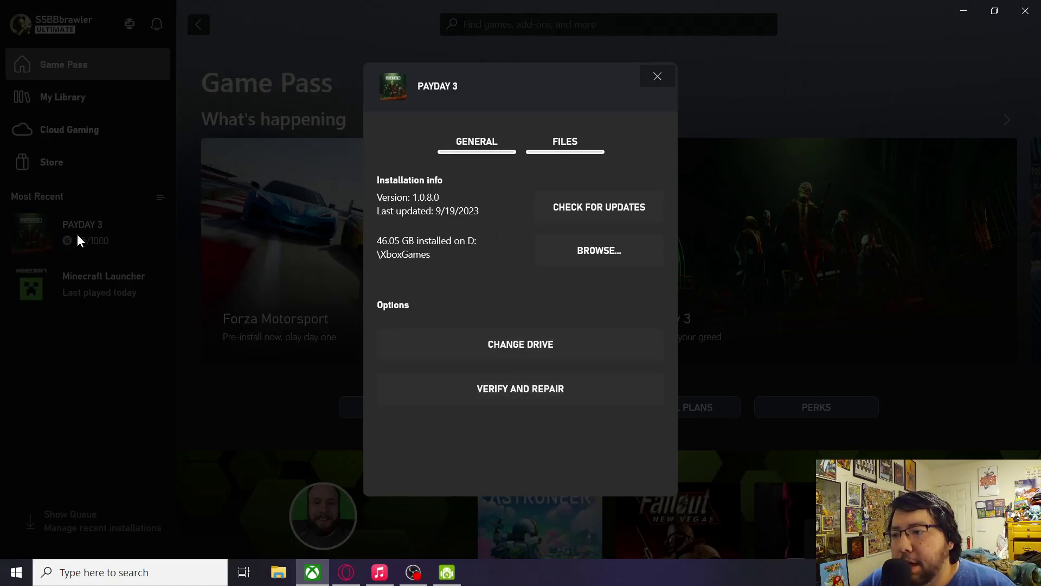
{"action": "left_click", "coordinate": [187, 185]}
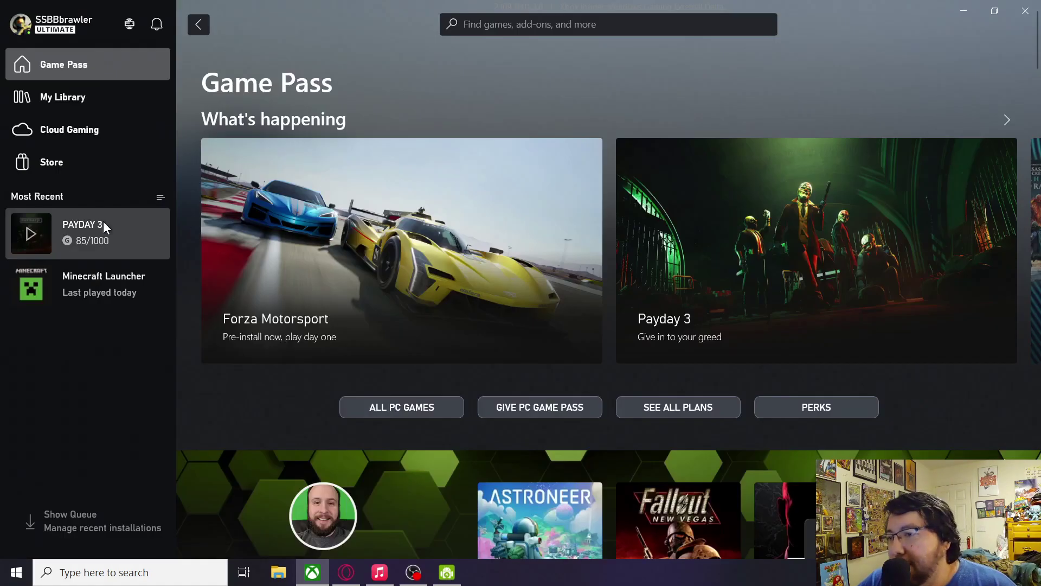
{"action": "right_click", "coordinate": [102, 221]}
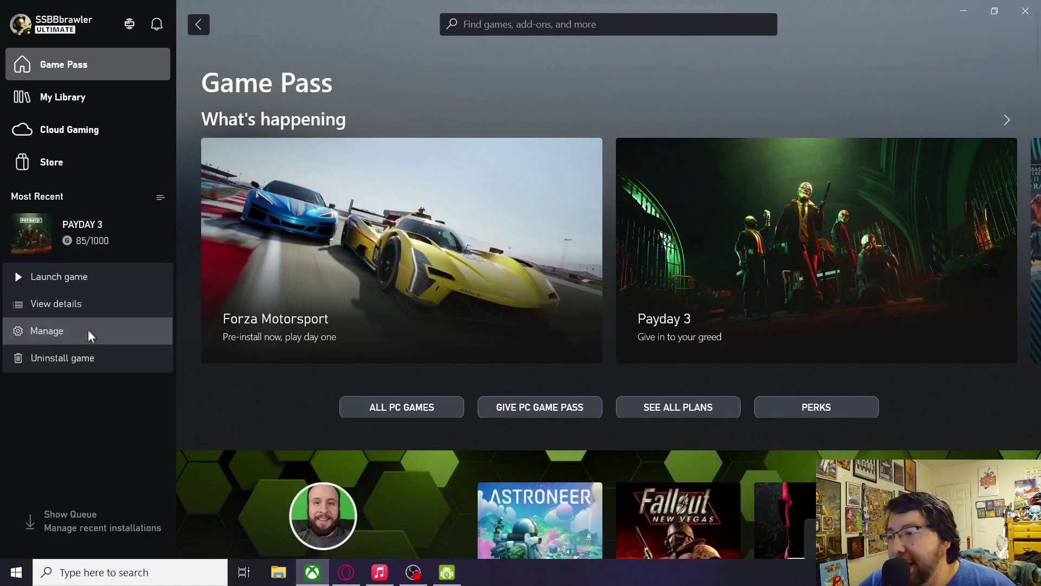
{"action": "left_click", "coordinate": [88, 330]}
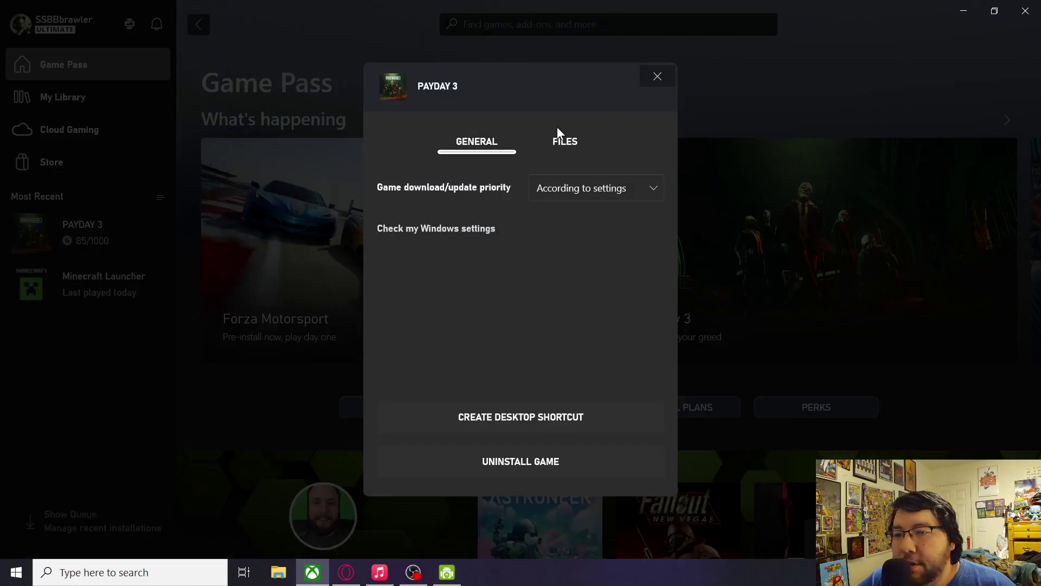
{"action": "left_click", "coordinate": [562, 140]}
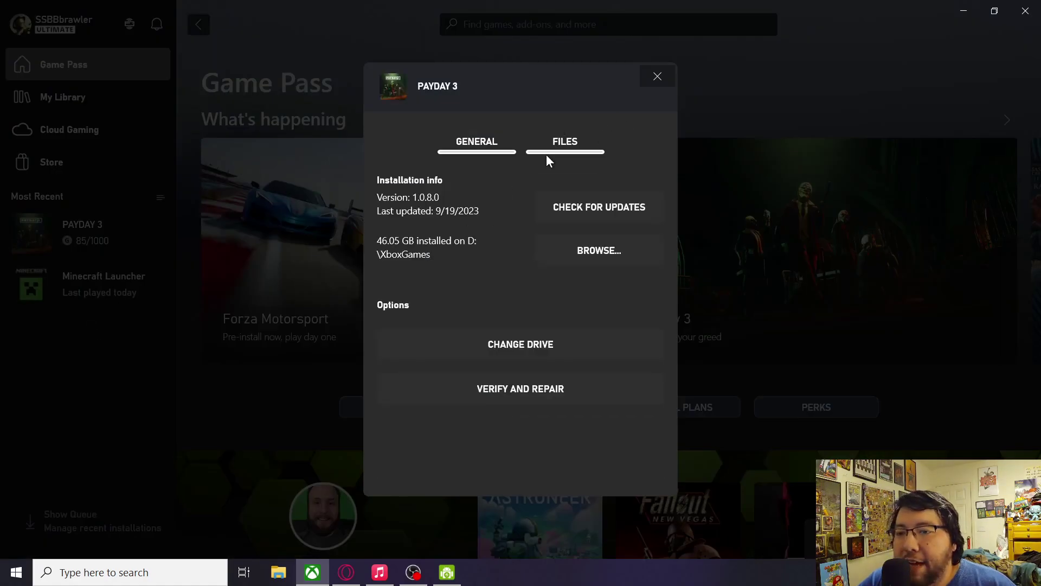
{"action": "left_click", "coordinate": [570, 243]}
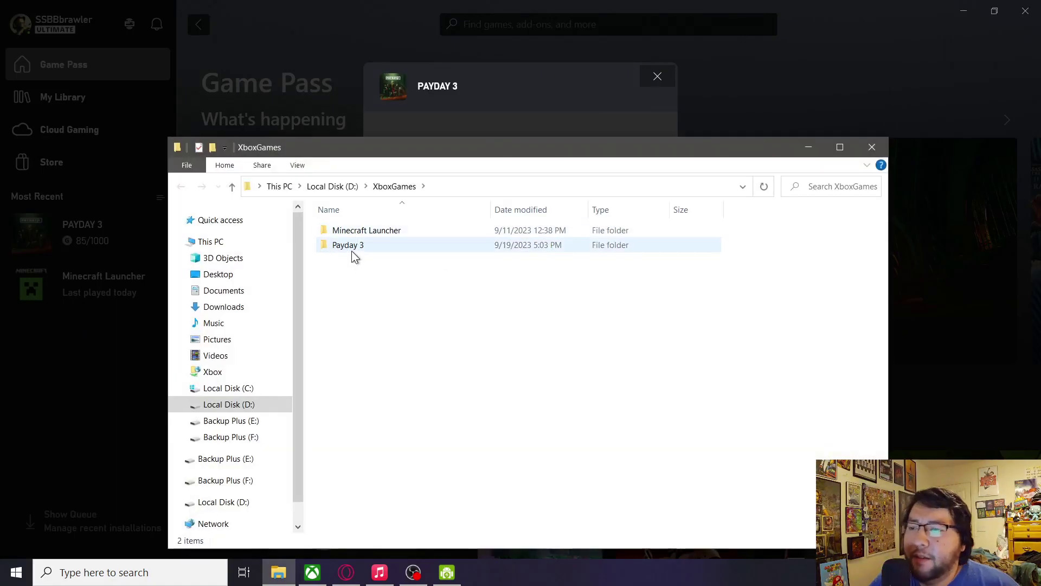
Step: Navigate to Payday 3 > Content > PAYDAY3 > Content > Paks > ~mods, showing five mod pak files
{"action": "double_click", "coordinate": [334, 245]}
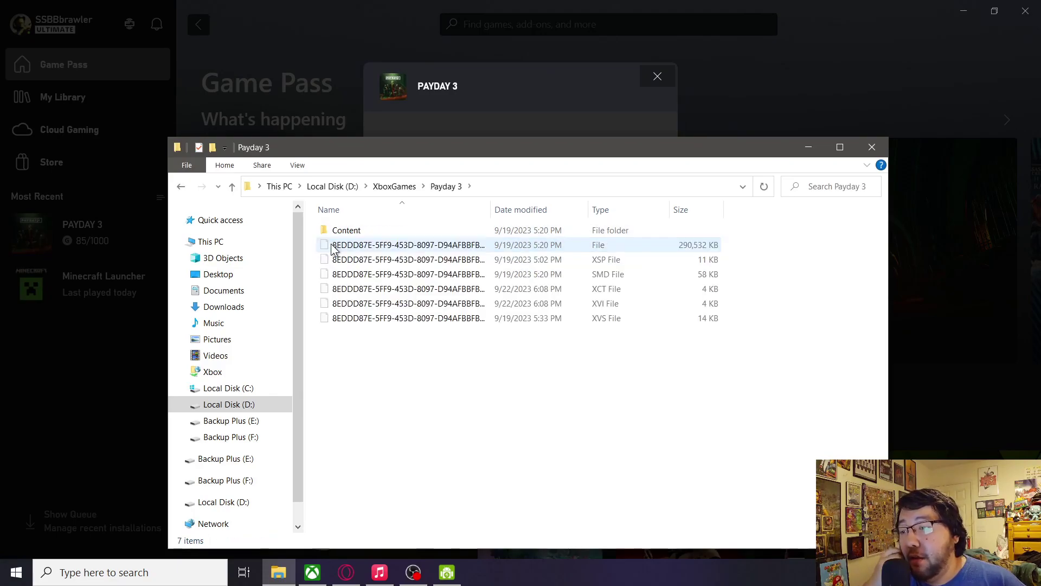
{"action": "double_click", "coordinate": [346, 230]}
{"action": "left_click", "coordinate": [349, 245]}
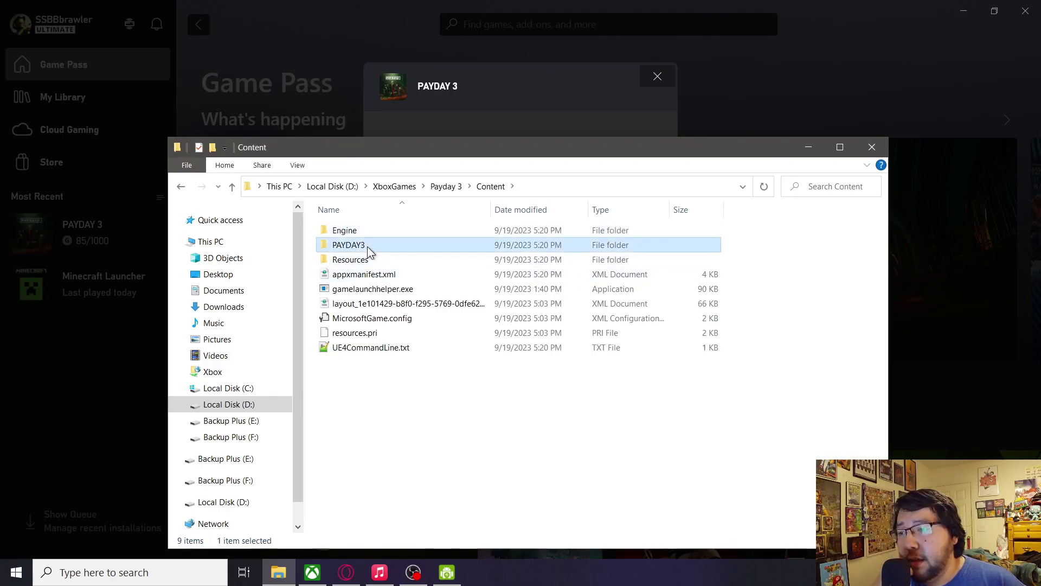
{"action": "double_click", "coordinate": [366, 247]}
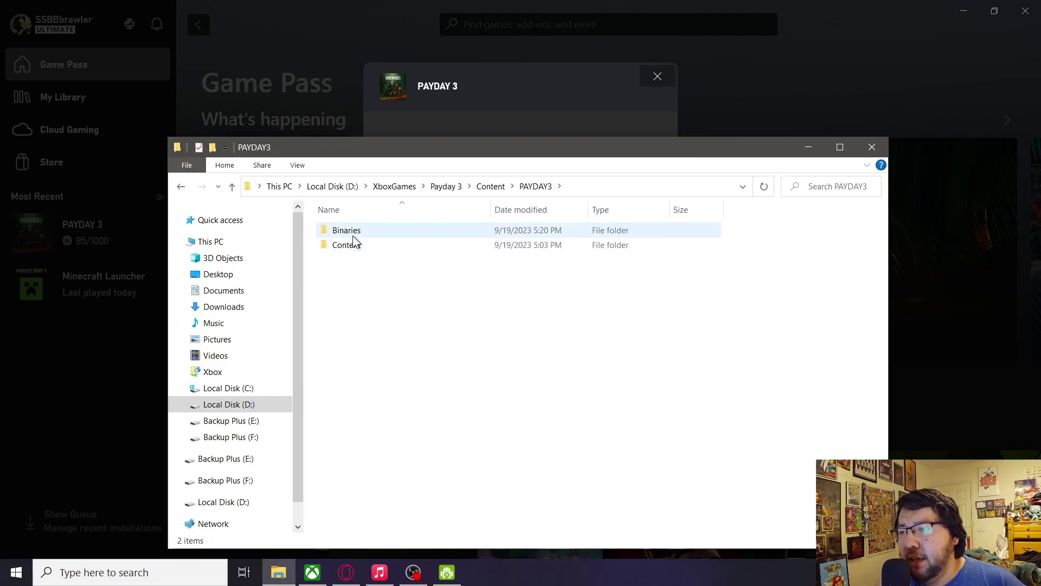
{"action": "double_click", "coordinate": [346, 245]}
{"action": "left_click", "coordinate": [347, 246]}
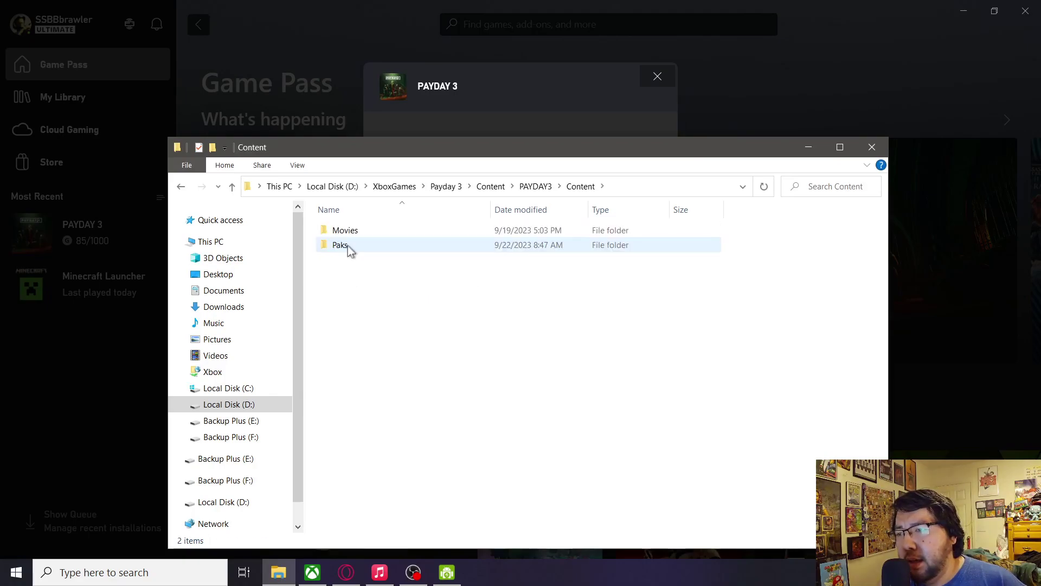
{"action": "double_click", "coordinate": [347, 245]}
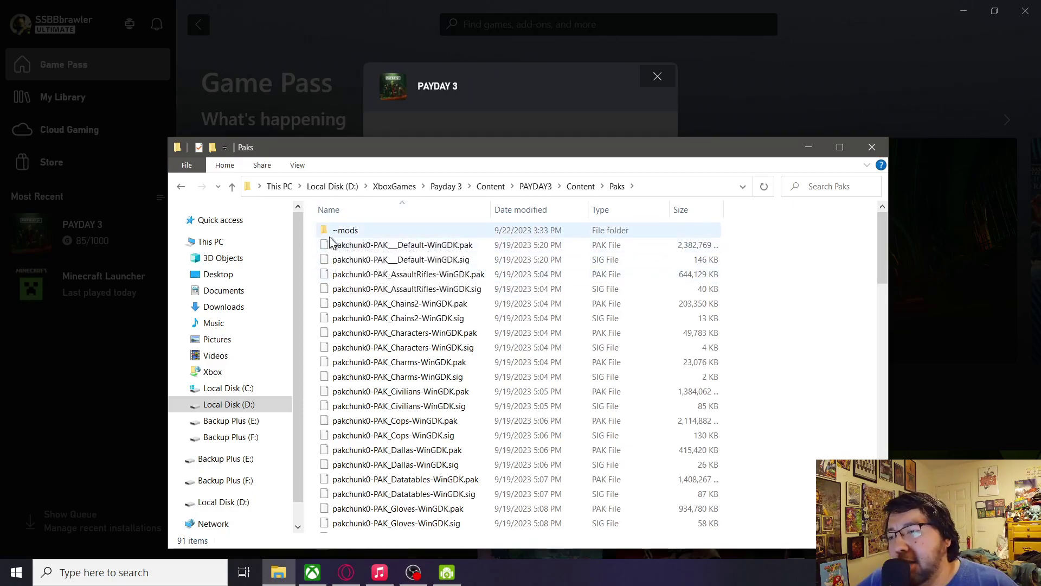
{"action": "double_click", "coordinate": [369, 226]}
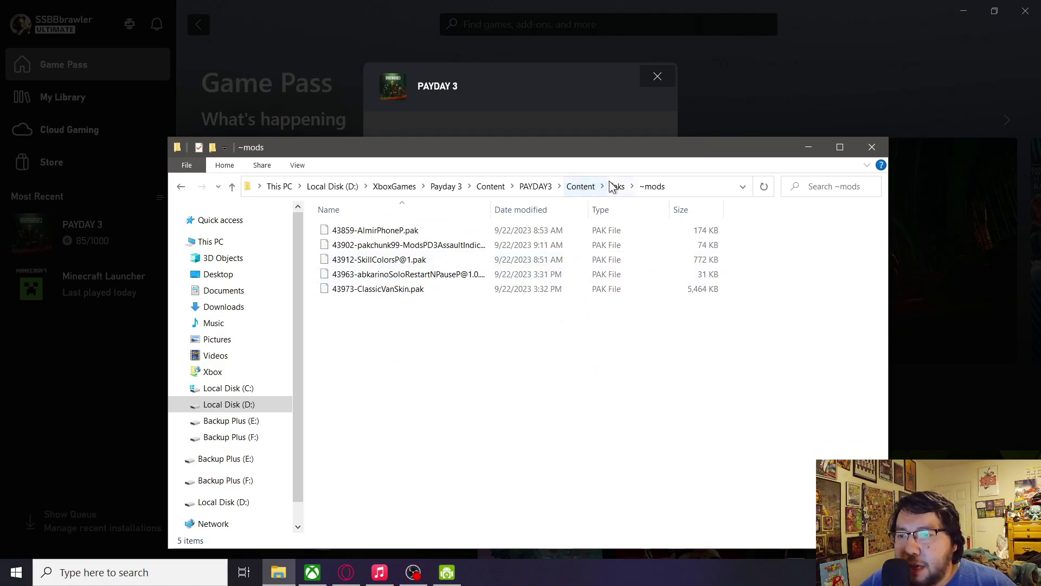
Step: Move the Explorer window and navigate to PAYDAY3's Binaries\WinGDK folder
{"action": "left_click", "coordinate": [958, 18]}
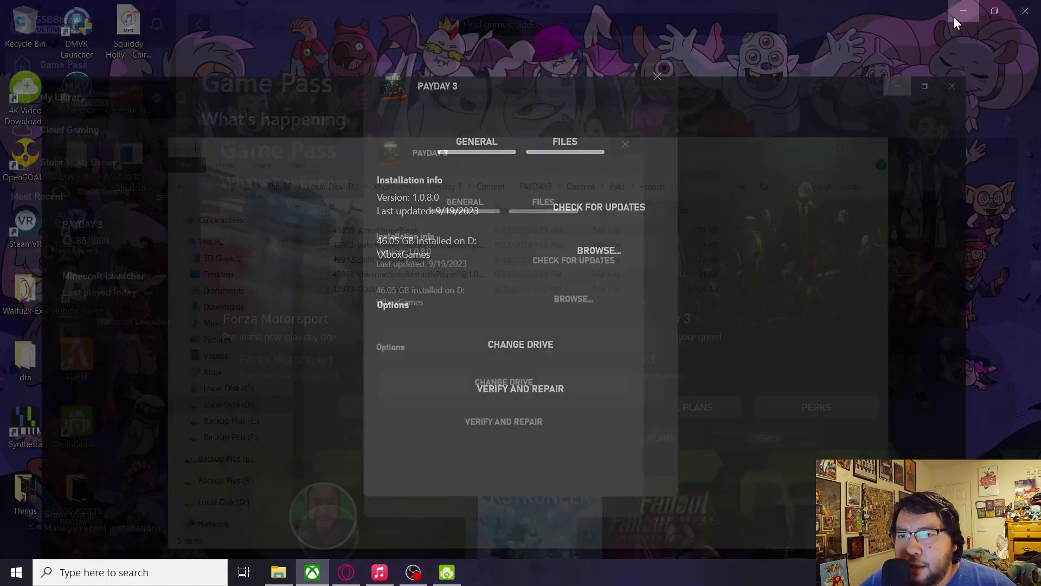
{"action": "left_click_drag", "start_coordinate": [446, 143], "coordinate": [552, 108]}
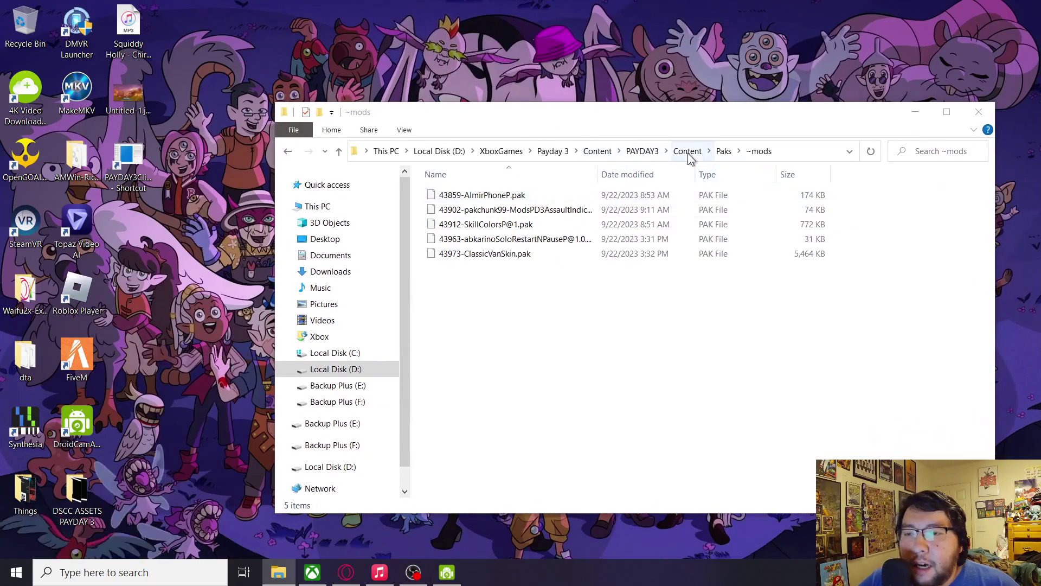
{"action": "left_click", "coordinate": [688, 151]}
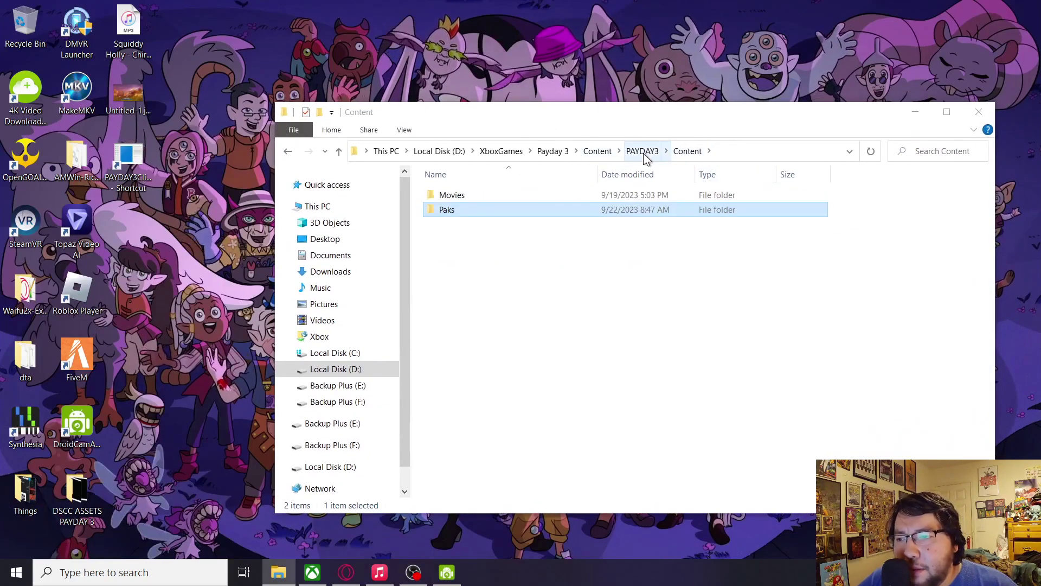
{"action": "left_click", "coordinate": [641, 151]}
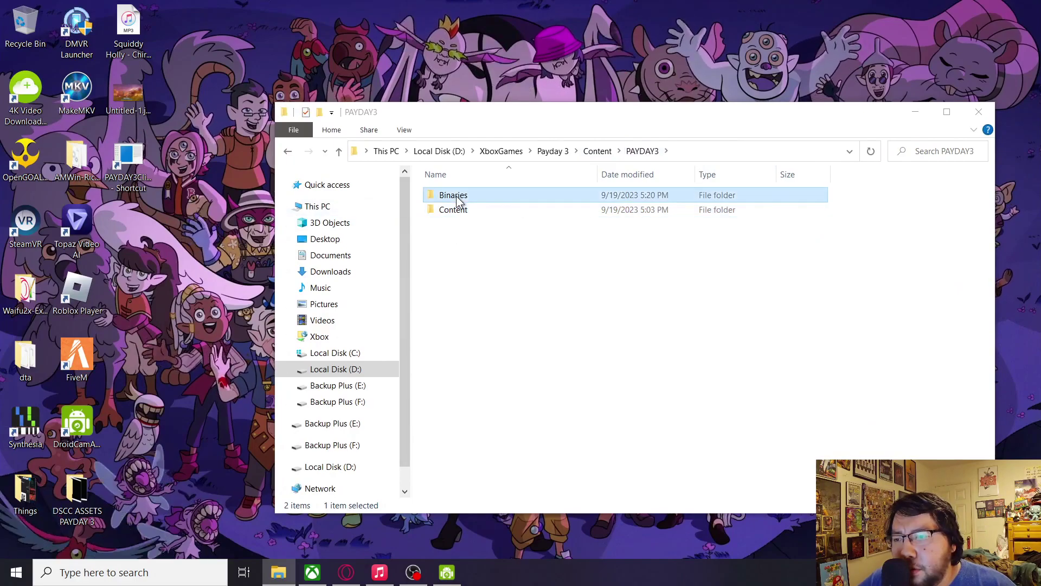
{"action": "double_click", "coordinate": [453, 196]}
{"action": "double_click", "coordinate": [454, 195]}
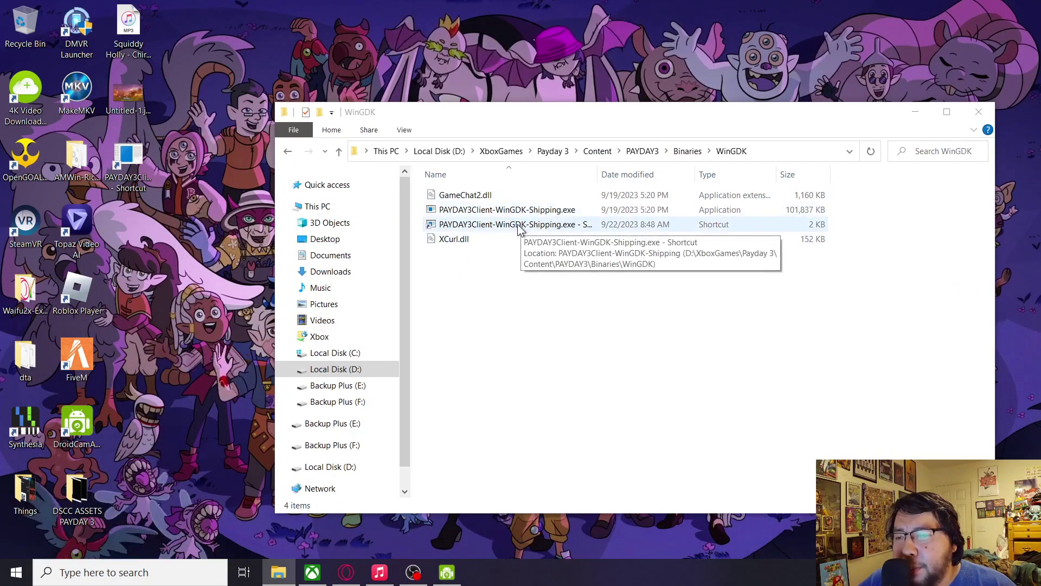
Step: Bring up the context menu for the PAYDAY3Client-WinGDK-Shipping.exe shortcut
{"action": "left_click", "coordinate": [552, 210]}
{"action": "right_click", "coordinate": [553, 209]}
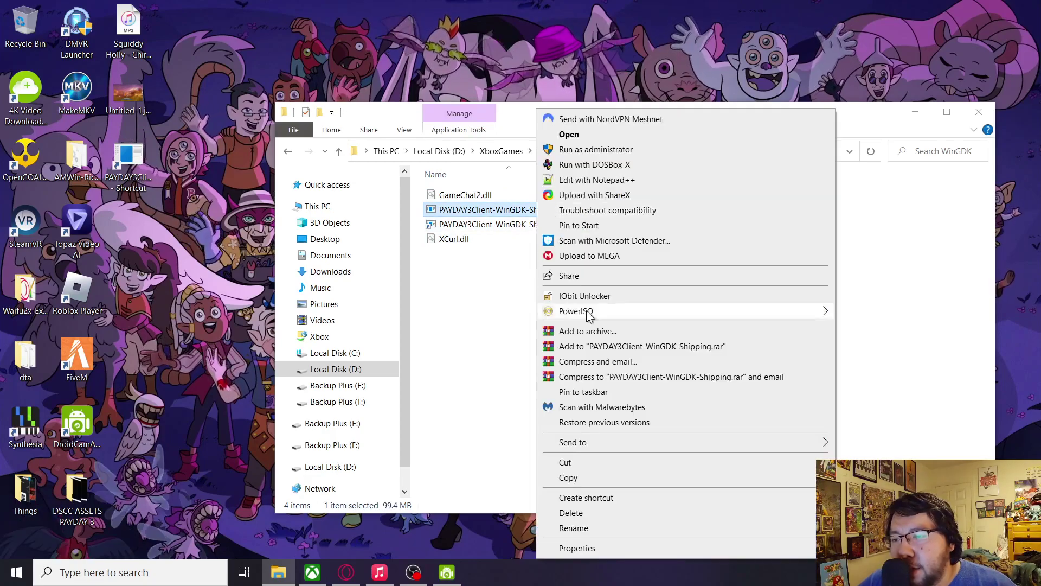
{"action": "left_click", "coordinate": [499, 322]}
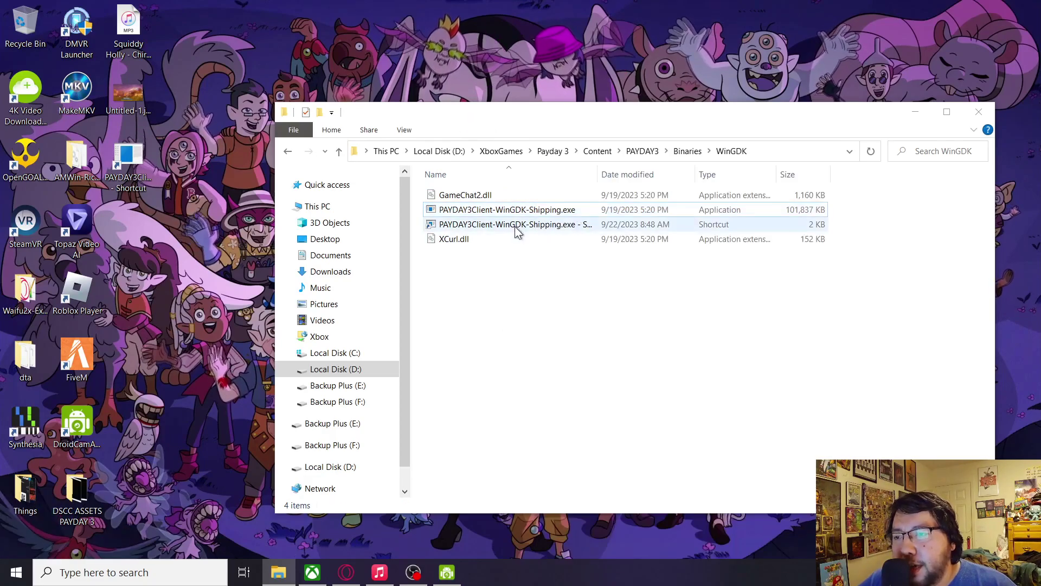
{"action": "left_click", "coordinate": [543, 213]}
{"action": "mouse_move", "coordinate": [515, 225]}
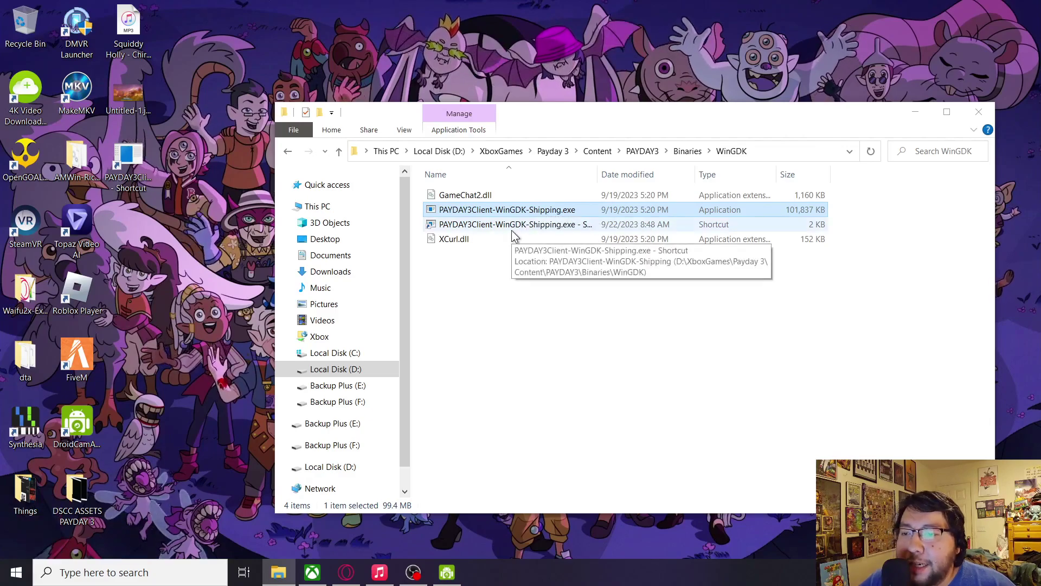
{"action": "left_click", "coordinate": [521, 226]}
{"action": "right_click", "coordinate": [519, 227]}
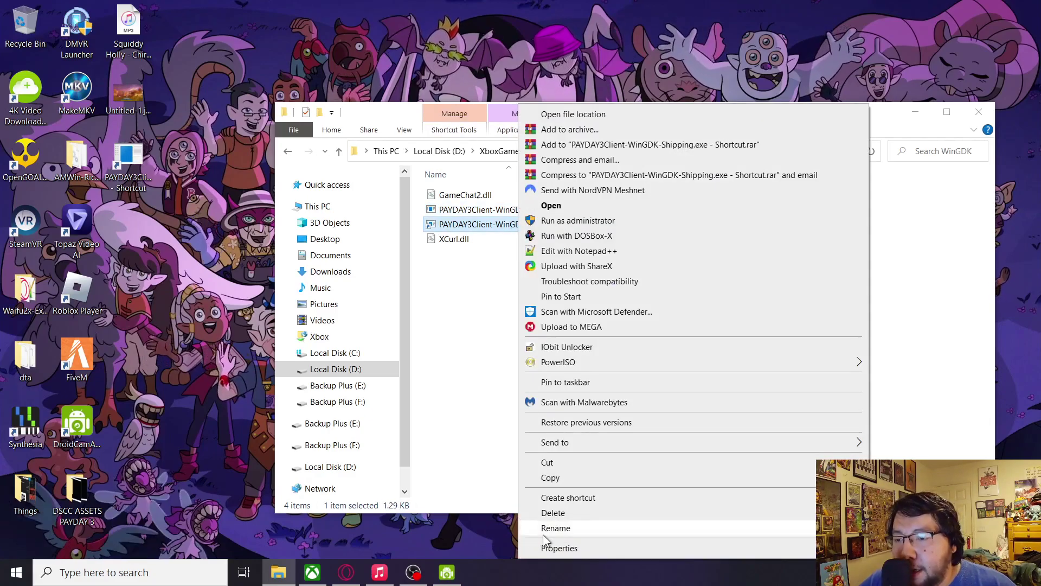
Step: Add -fileopenlog after the quoted path in the shortcut's Target and save it
{"action": "left_click", "coordinate": [559, 544]}
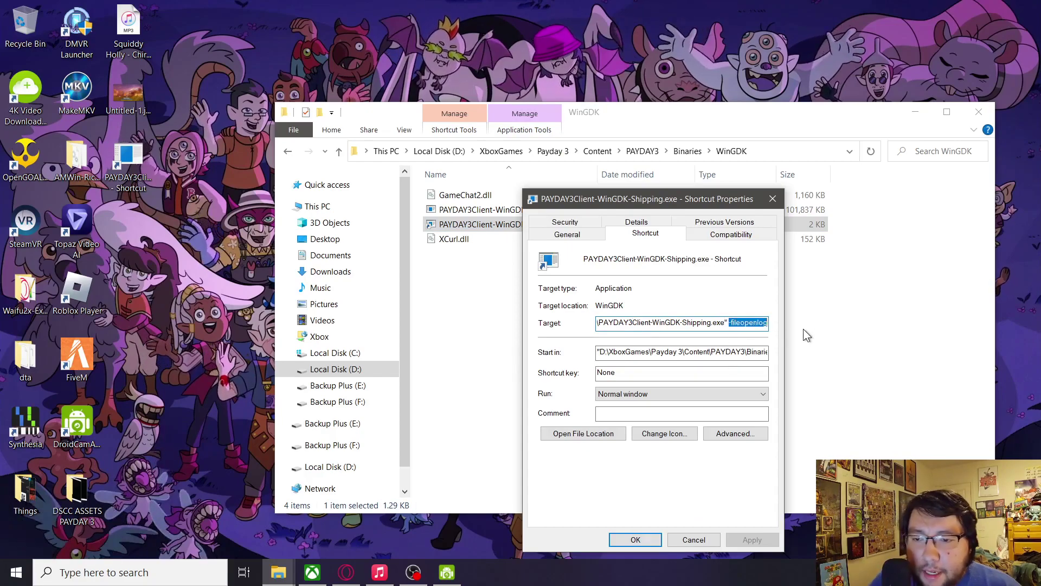
{"action": "key", "text": "BackSpace"}
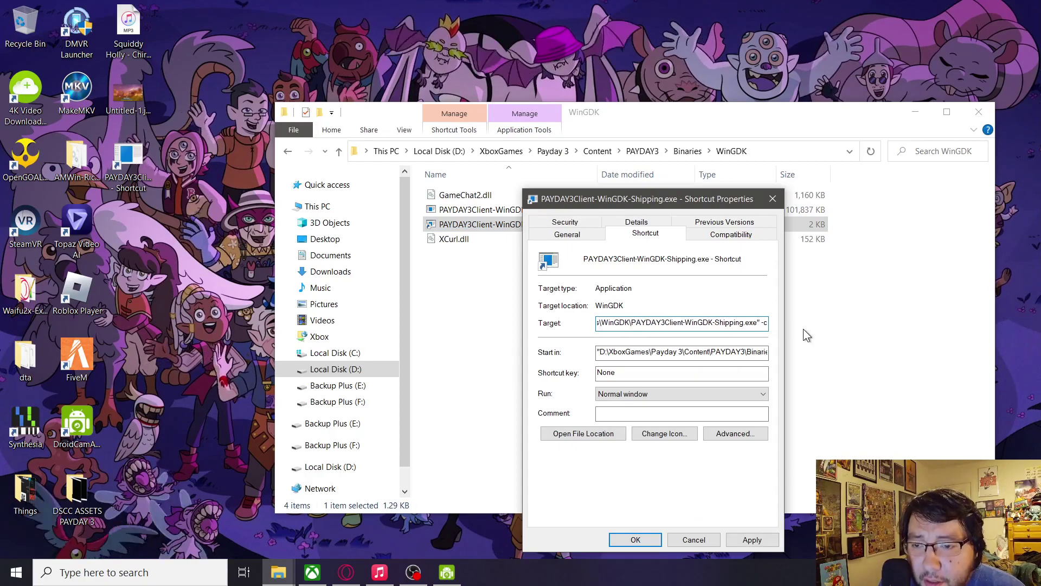
{"action": "key", "text": "BackSpace"}
{"action": "key", "text": "BackSpace"}
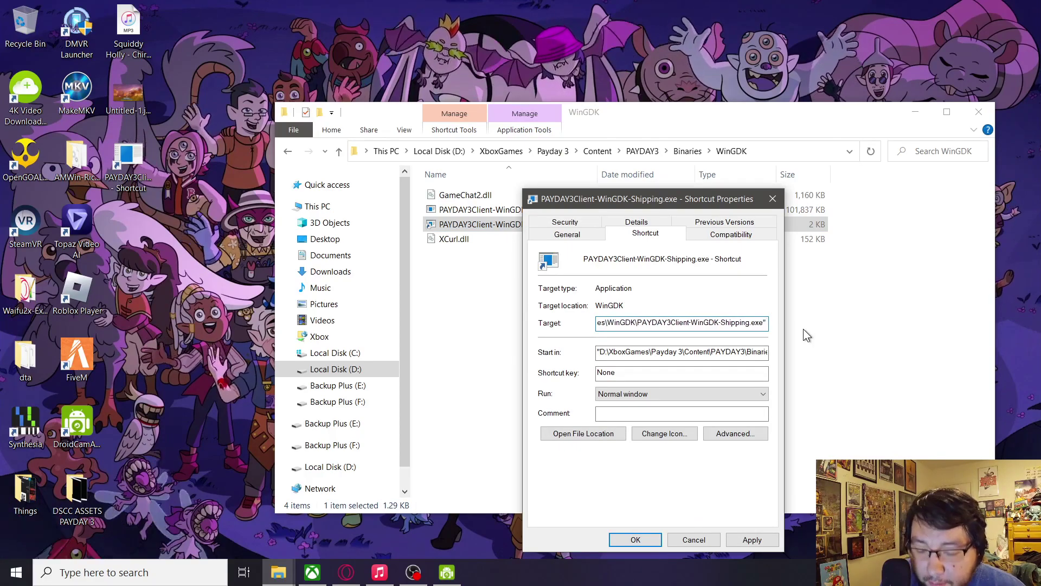
{"action": "type", "text": "-file"}
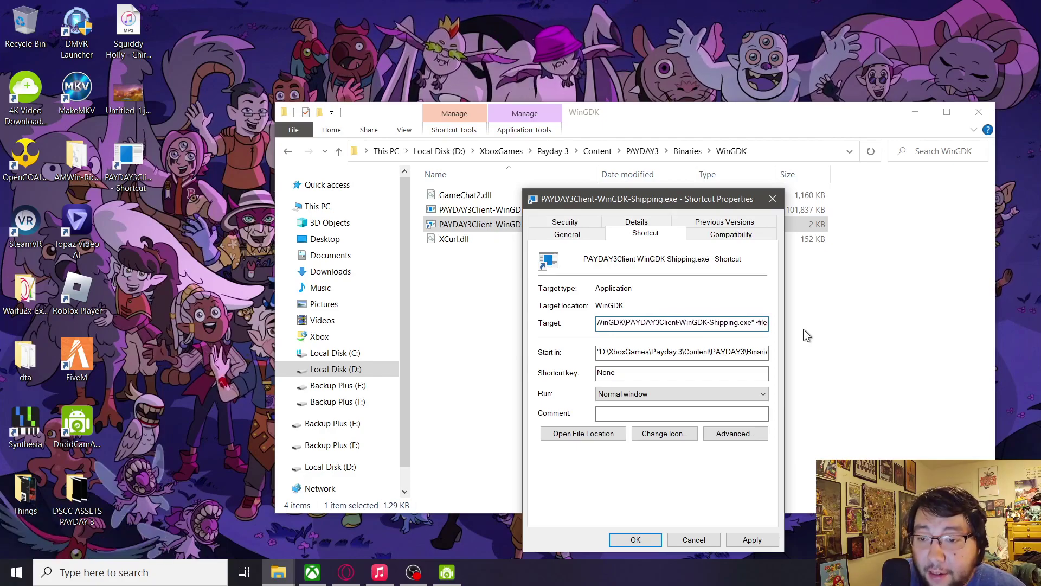
{"action": "type", "text": "openlog"}
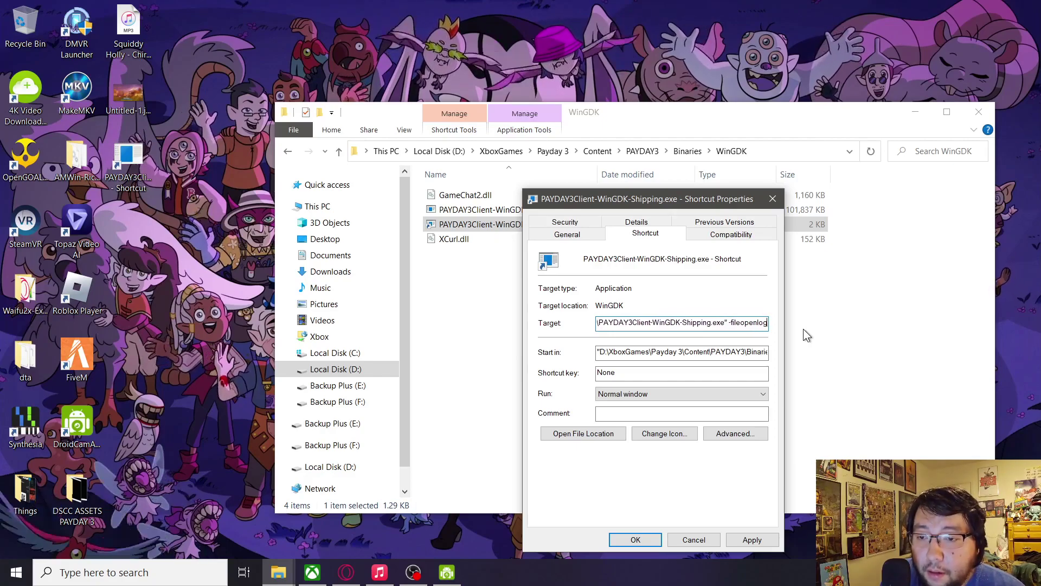
{"action": "left_click", "coordinate": [751, 539]}
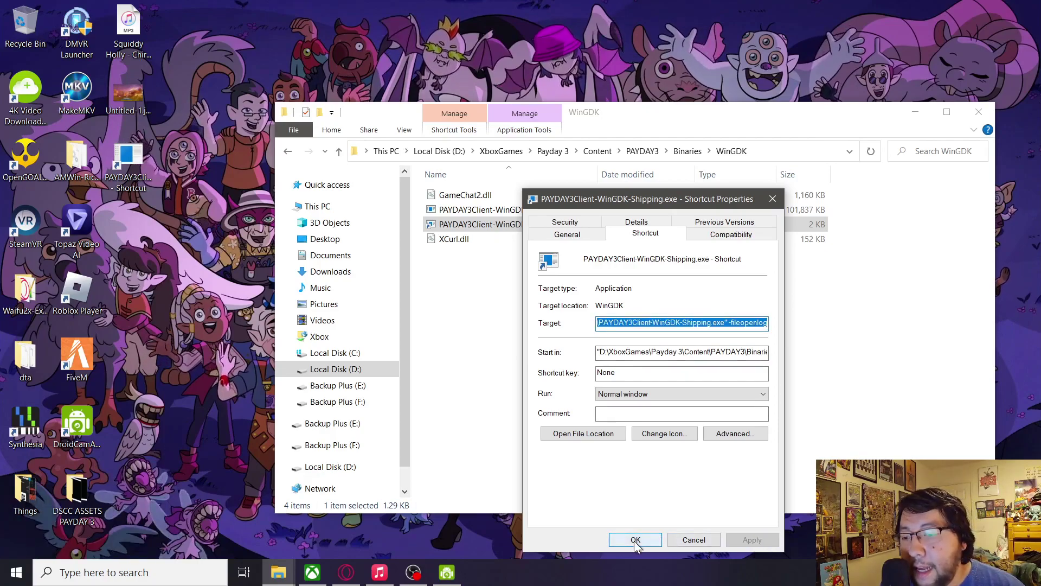
{"action": "left_click", "coordinate": [635, 540]}
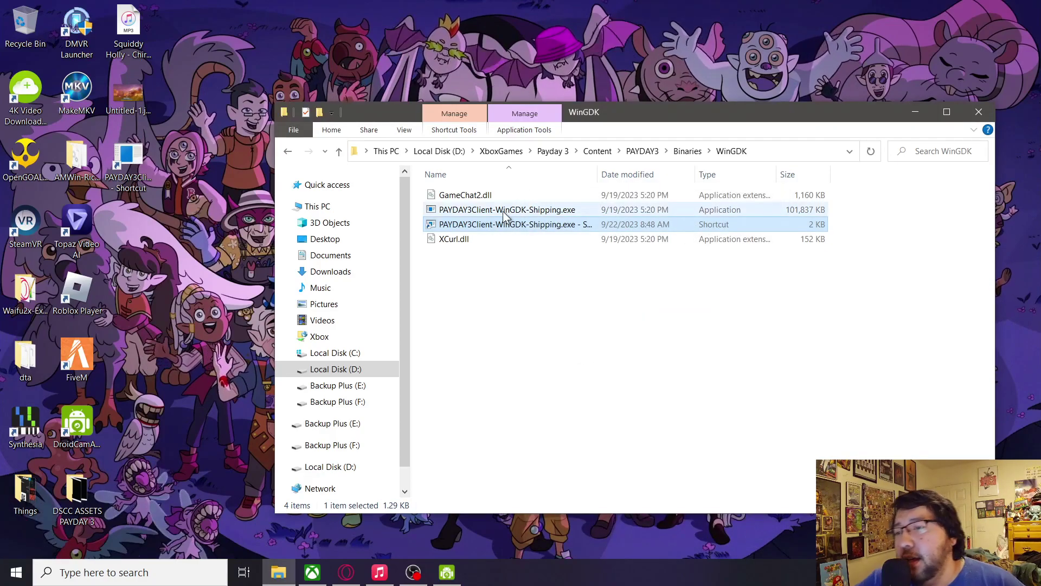
{"action": "mouse_move", "coordinate": [472, 225]}
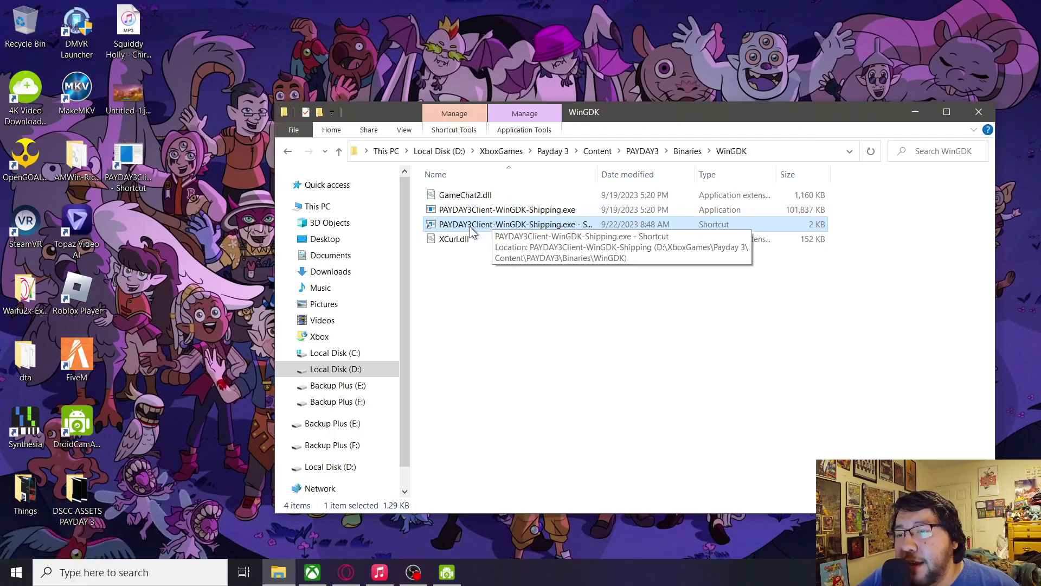
{"action": "left_click", "coordinate": [129, 172]}
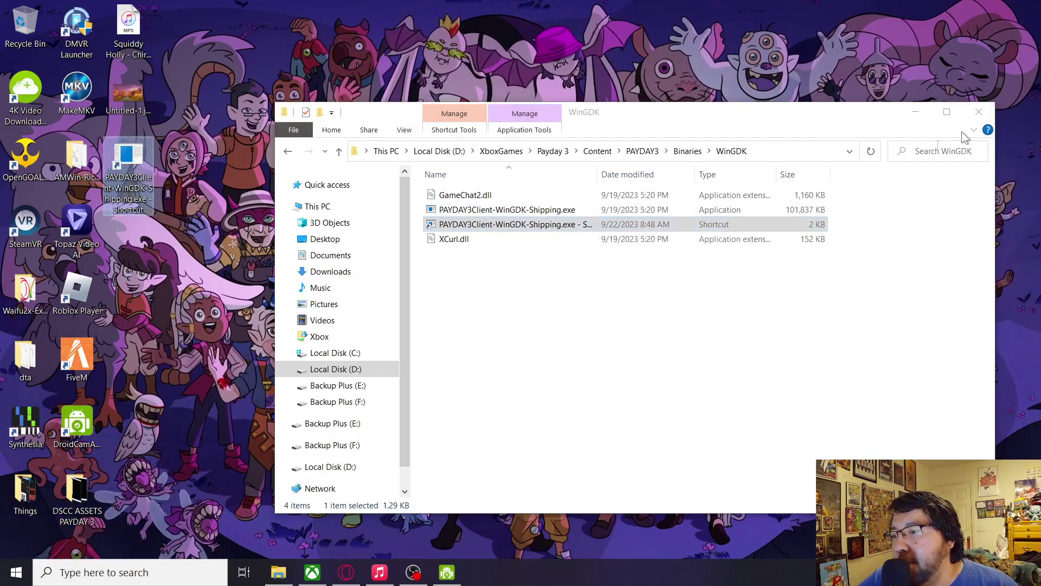
Step: Hide the Explorer window and launch Payday 3 from the PAYDAY3 desktop shortcut
{"action": "left_click", "coordinate": [917, 118]}
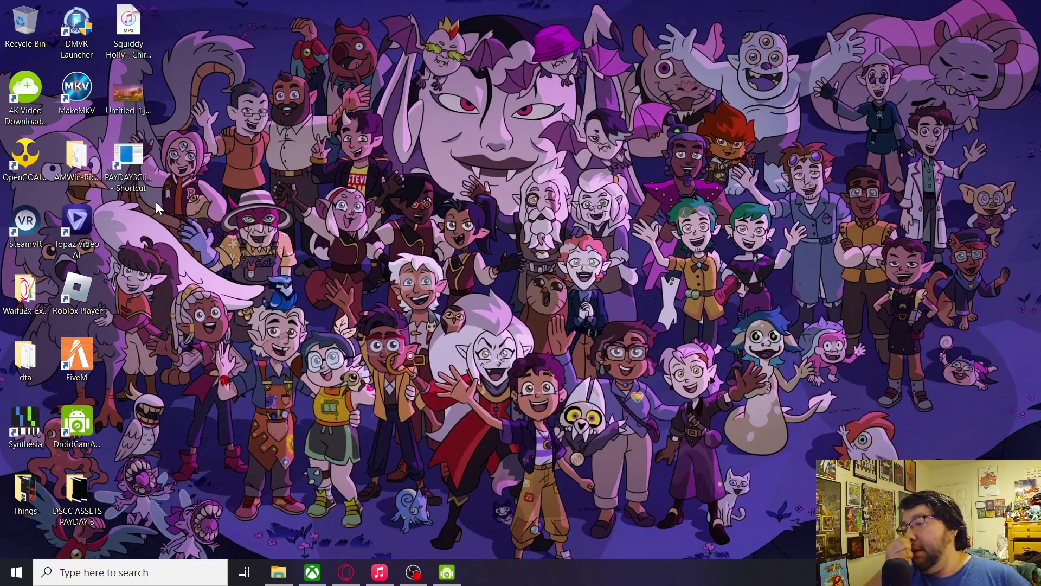
{"action": "double_click", "coordinate": [115, 150]}
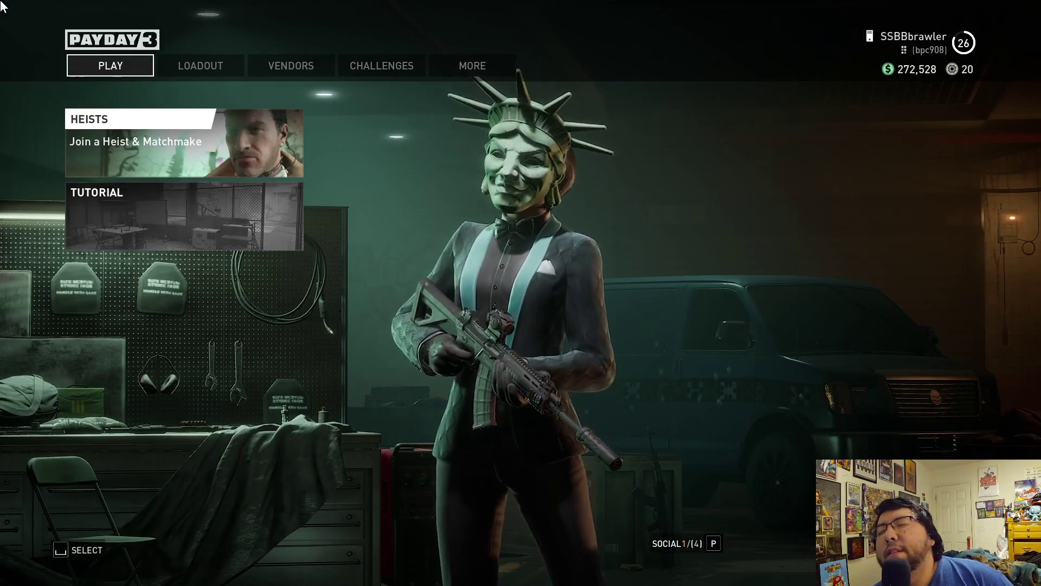
Step: Browse the loadout skills grid, then quit Payday 3 via MORE > Quit Game
{"action": "key", "text": "Down"}
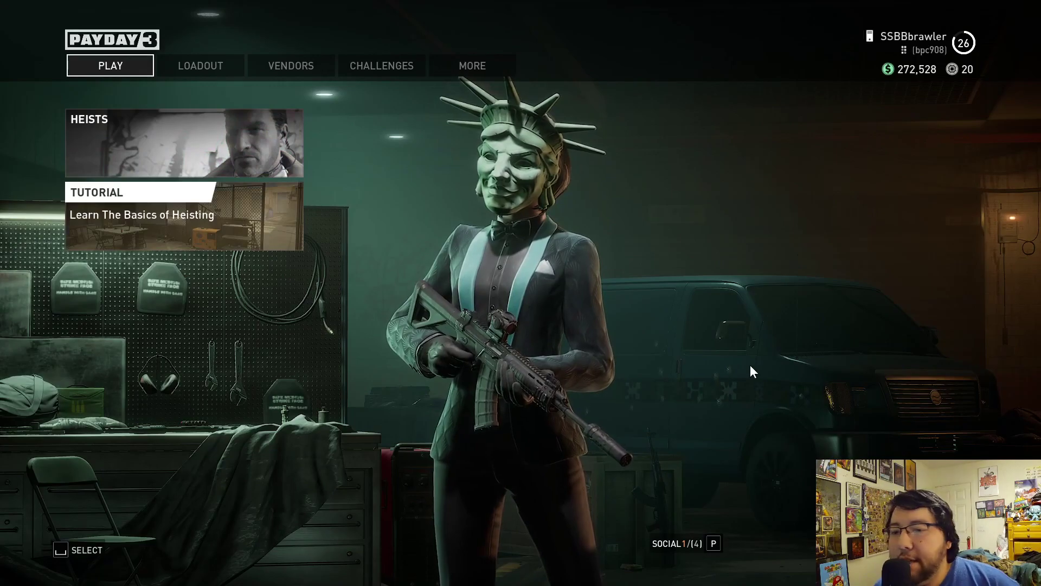
{"action": "key", "text": "Up"}
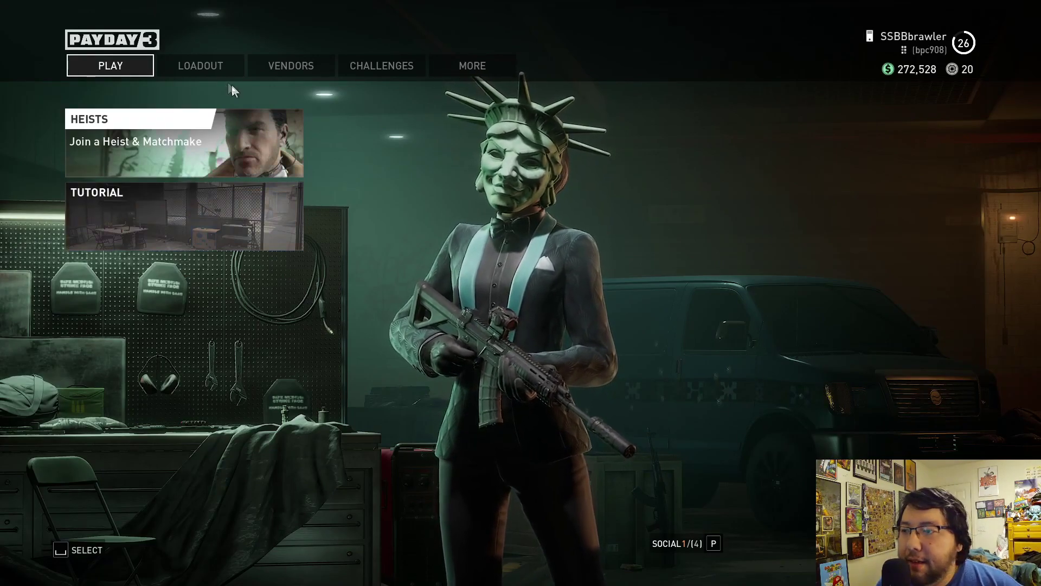
{"action": "key", "text": "e"}
{"action": "left_click", "coordinate": [307, 383]}
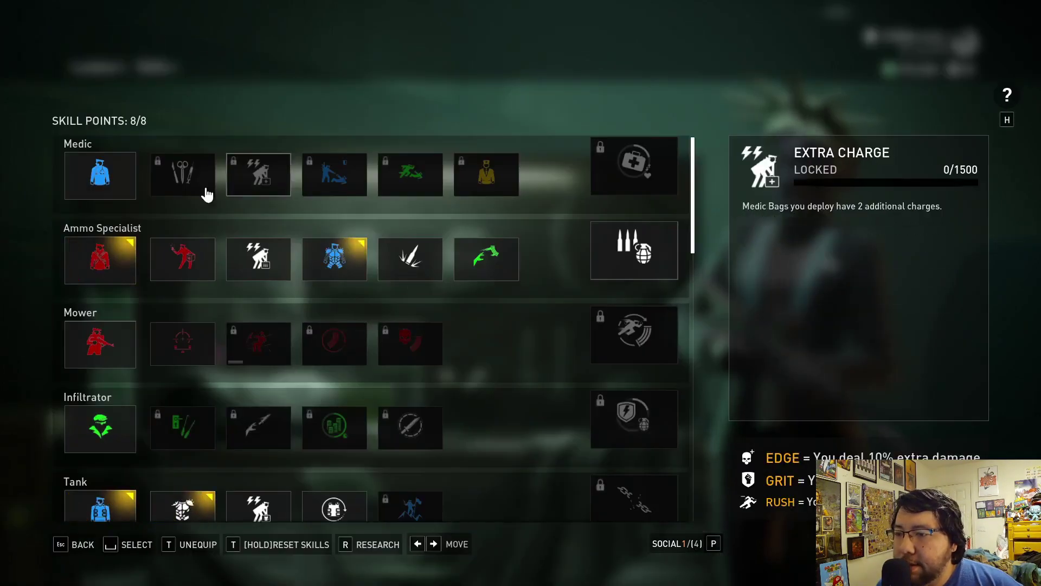
{"action": "scroll", "coordinate": [240, 353], "scroll_direction": "down", "scroll_amount": 2}
{"action": "scroll", "coordinate": [240, 354], "scroll_direction": "down", "scroll_amount": 4}
{"action": "scroll", "coordinate": [234, 363], "scroll_direction": "down", "scroll_amount": 4}
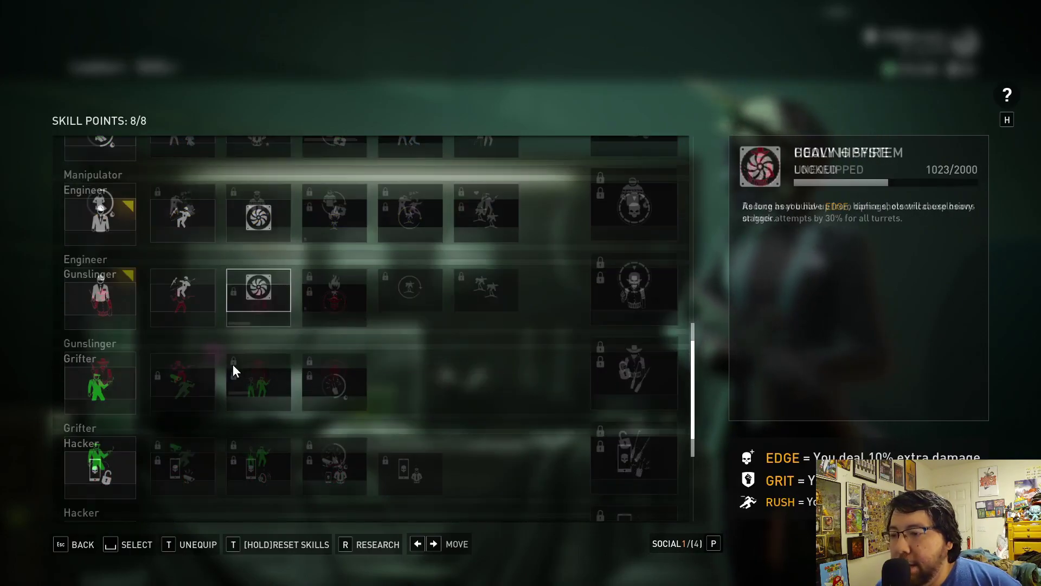
{"action": "key", "text": "Escape"}
{"action": "left_click", "coordinate": [464, 67]}
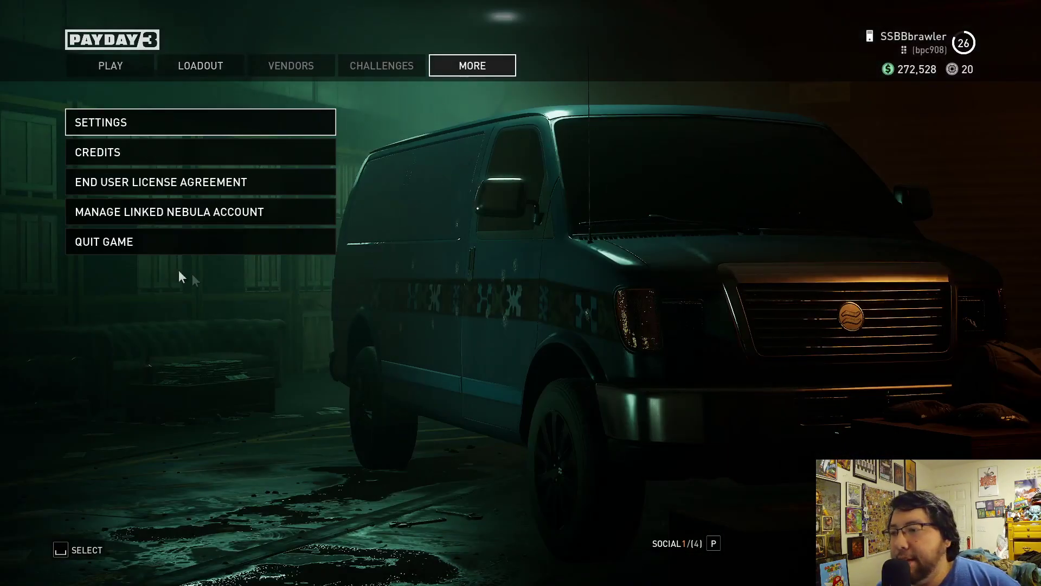
{"action": "left_click", "coordinate": [188, 242]}
{"action": "left_click", "coordinate": [499, 337]}
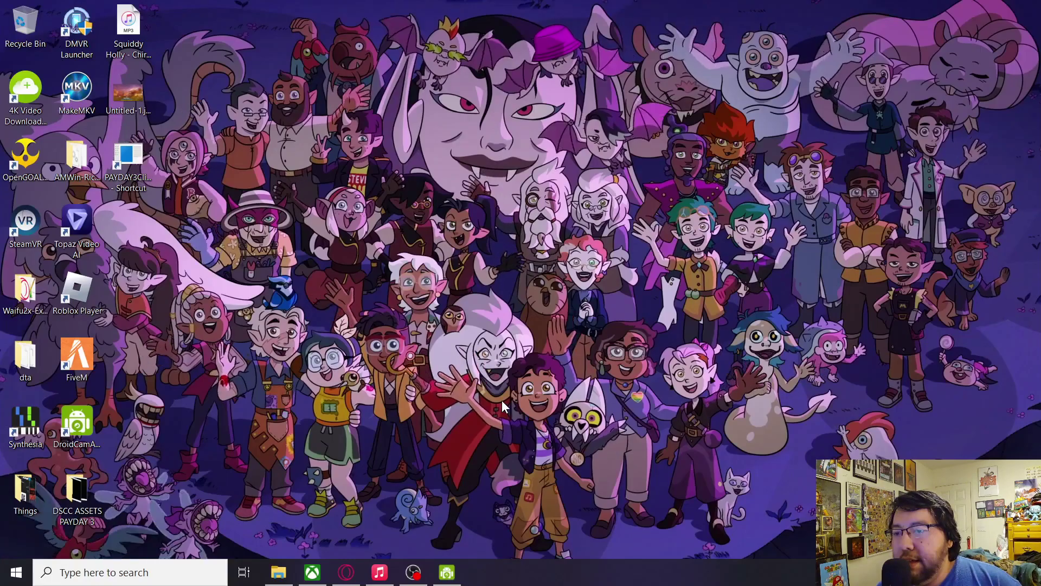